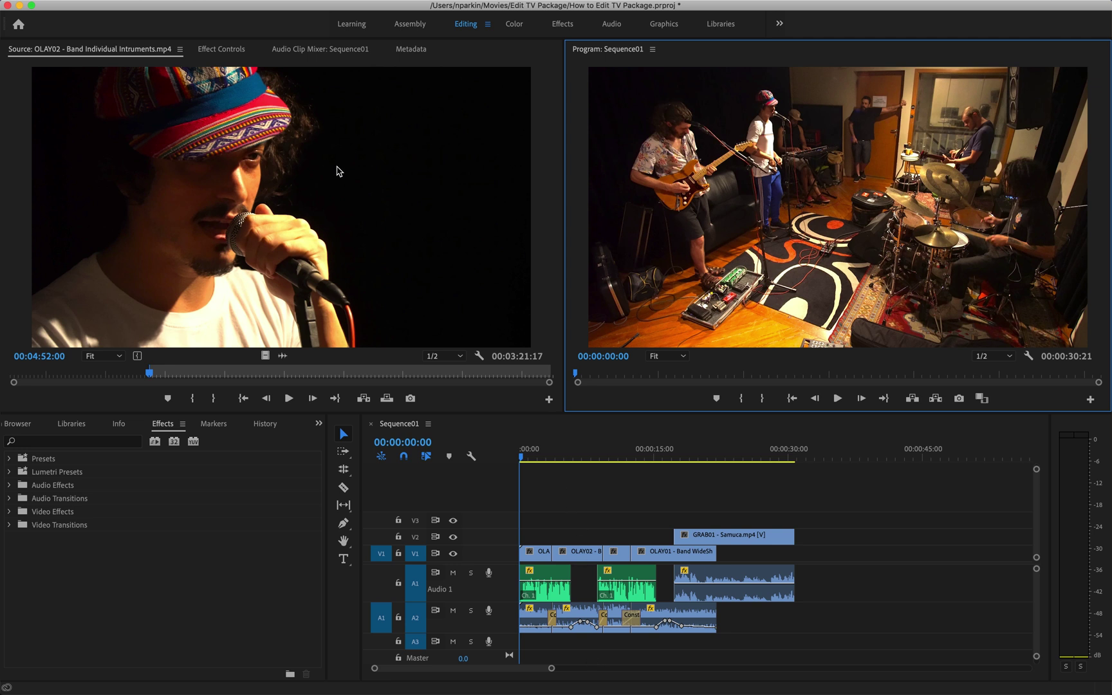
# Step: Open Export Settings for Sequence01 via File > Export > Media and keep H.264 as the format
pyautogui.click(124, 5)
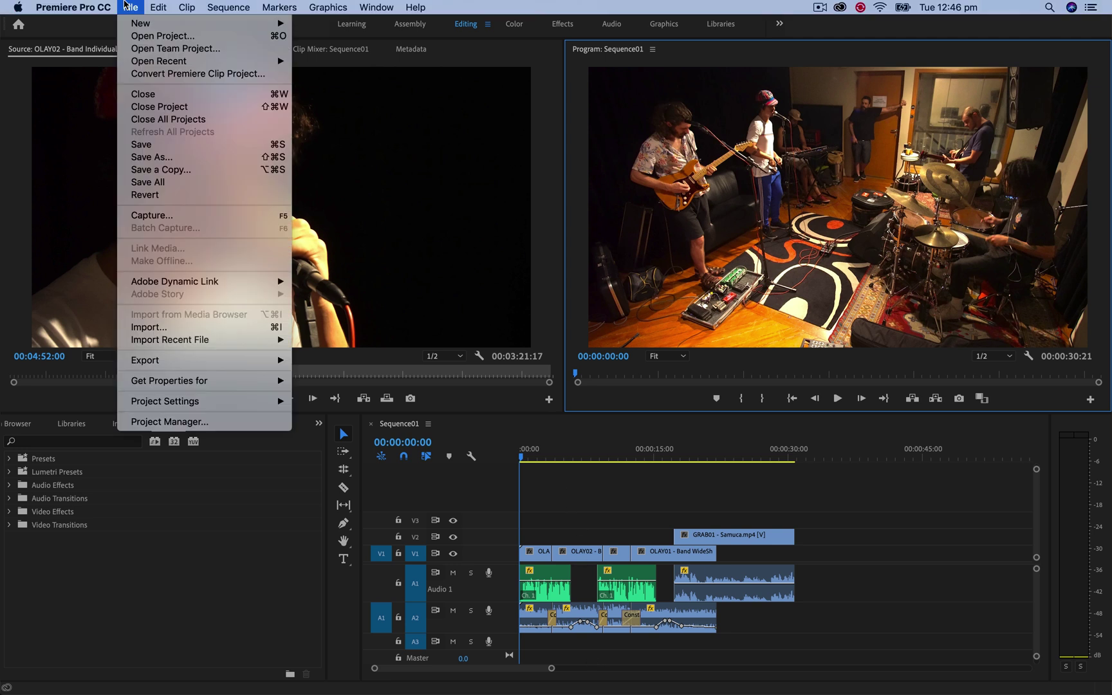
pyautogui.moveTo(163, 365)
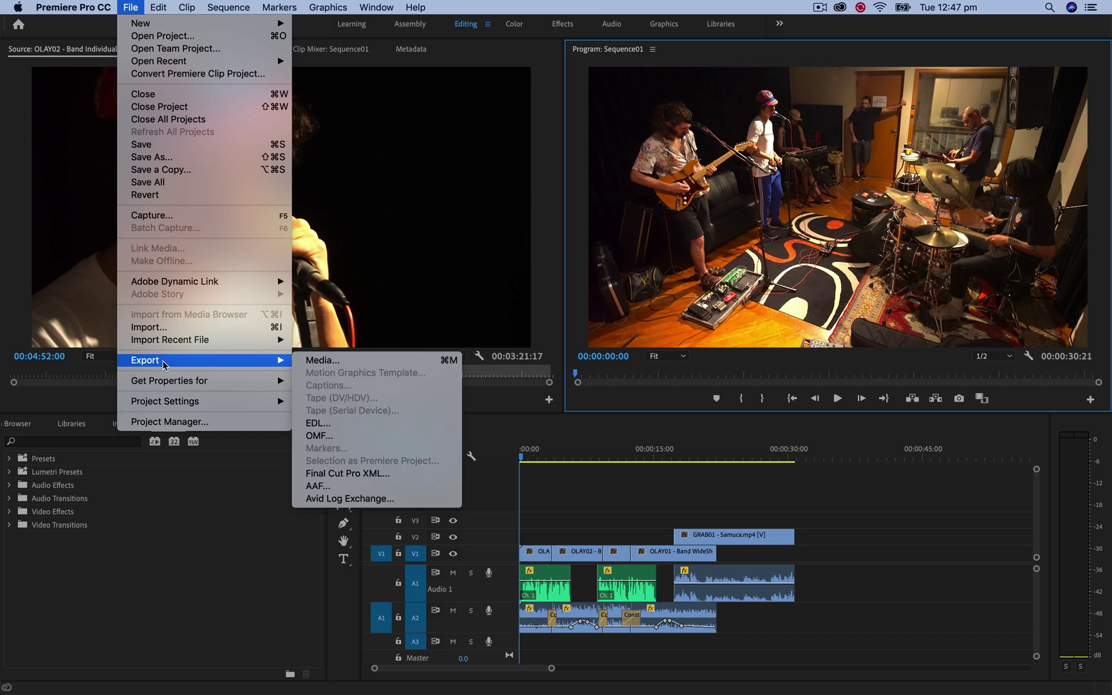
pyautogui.click(351, 368)
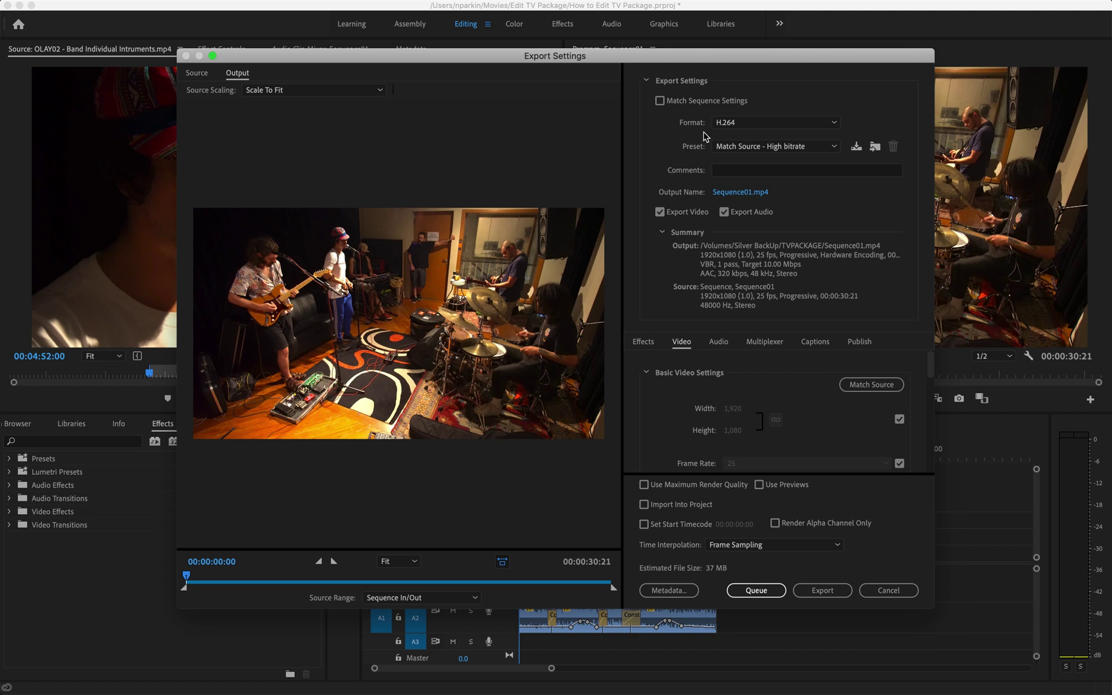
pyautogui.scroll(-6, 691, 355)
pyautogui.scroll(6, 691, 355)
pyautogui.click(736, 123)
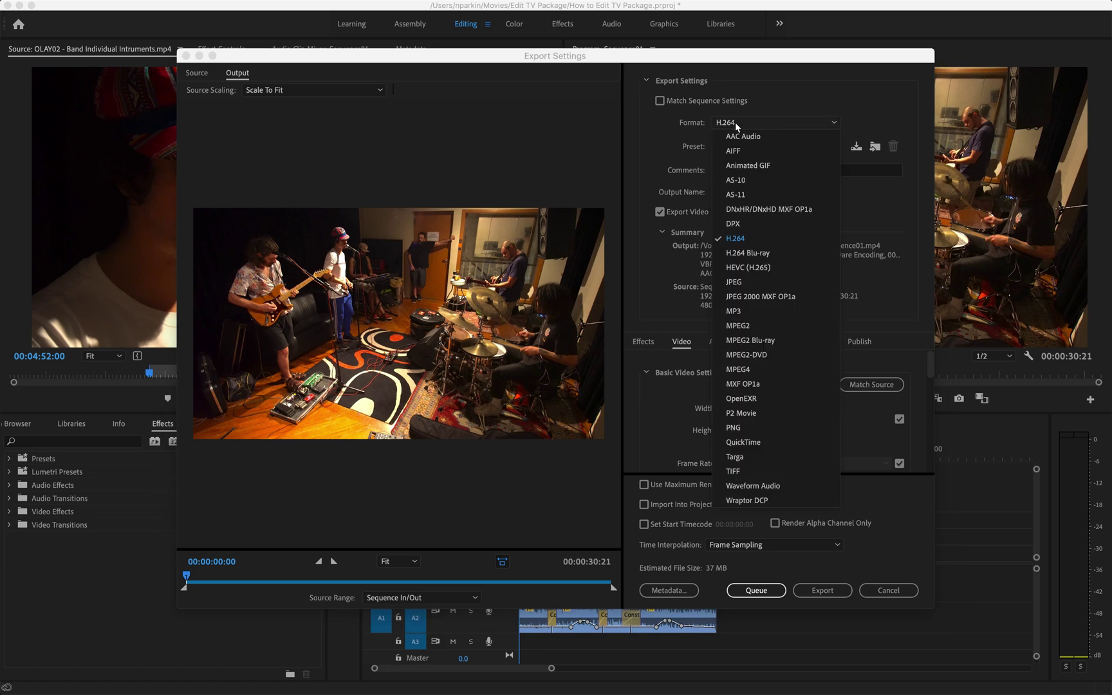
# Step: Keep H.264 and choose the YouTube 1080p Full HD preset (1920x1080, 25 fps, 16 Mbps)
pyautogui.click(751, 245)
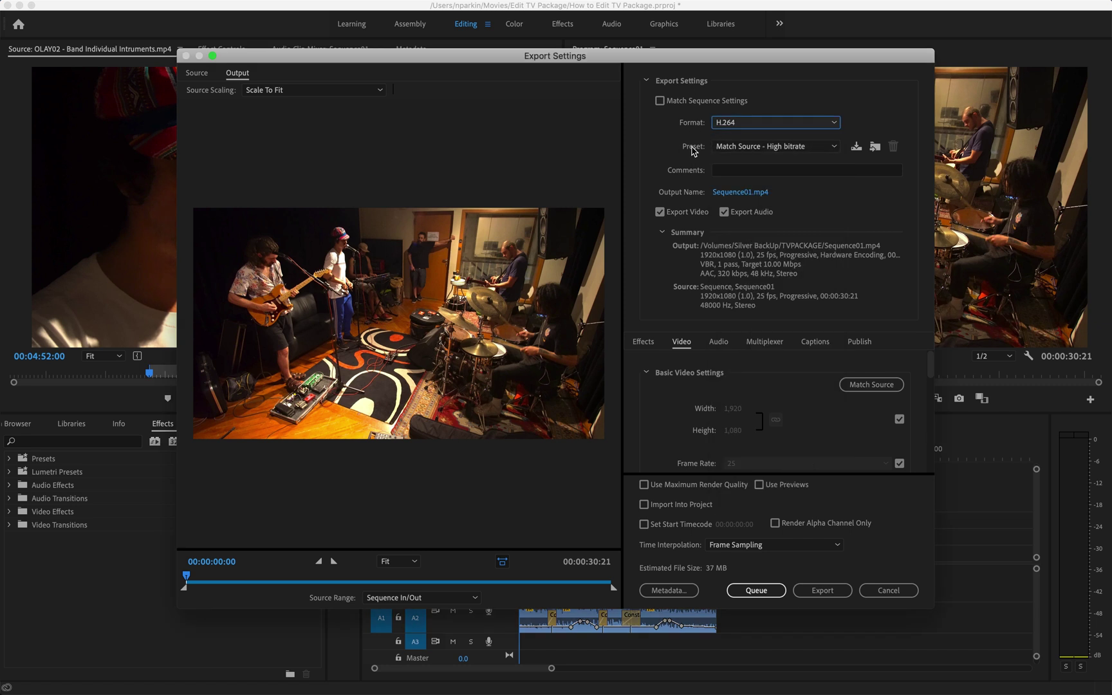
pyautogui.click(737, 148)
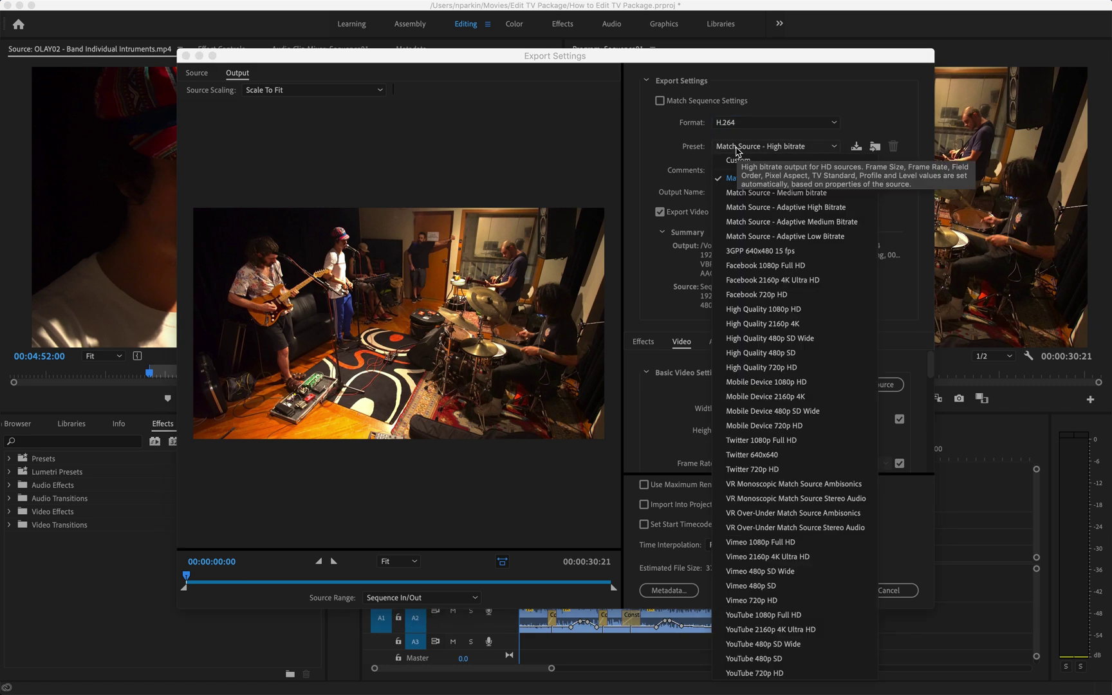
pyautogui.click(752, 621)
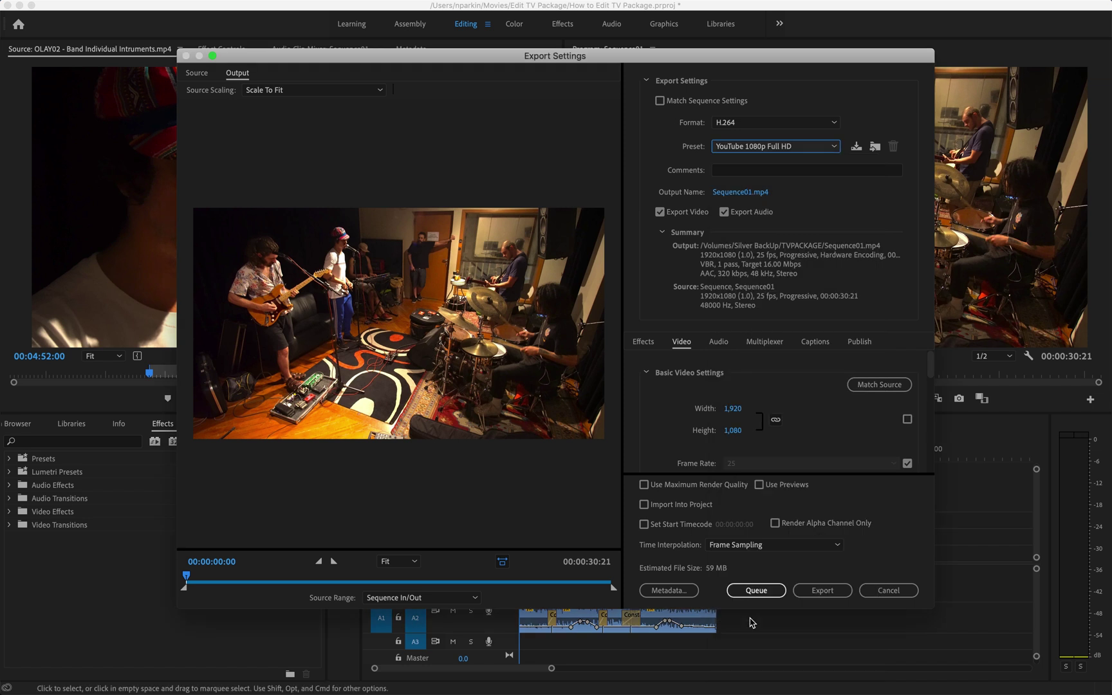
# Step: Set the output name to MyAwesomeVideo.mp4 with the Desktop as its save location
pyautogui.click(746, 195)
pyautogui.click(744, 193)
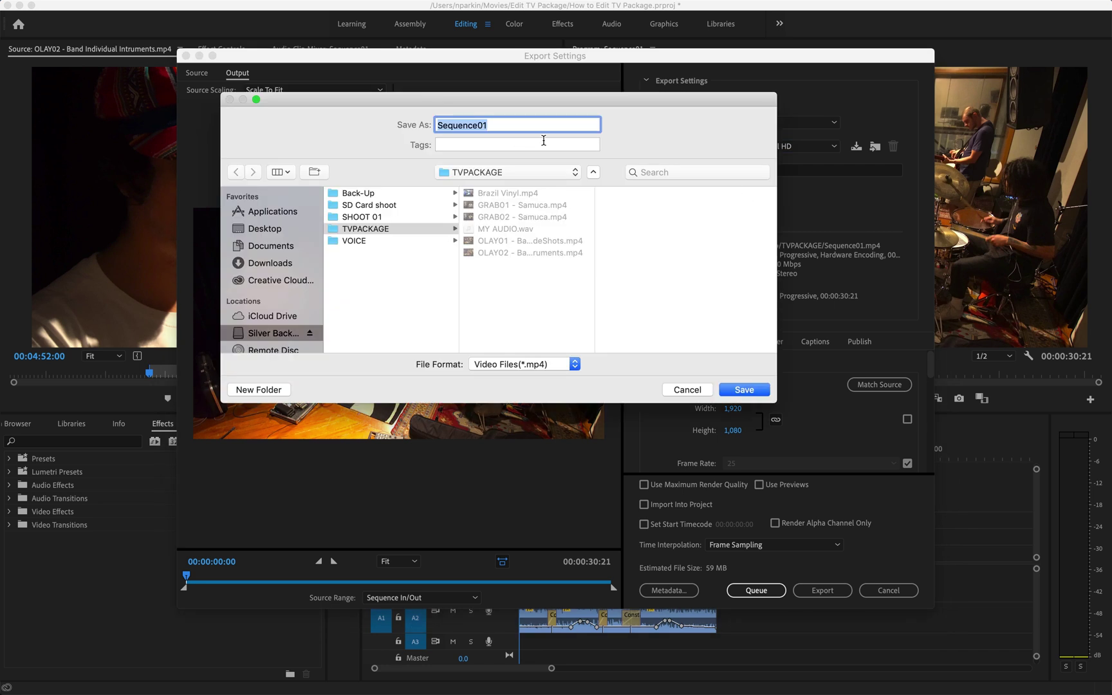
pyautogui.write('MyAwesomeVideo')
pyautogui.click(282, 230)
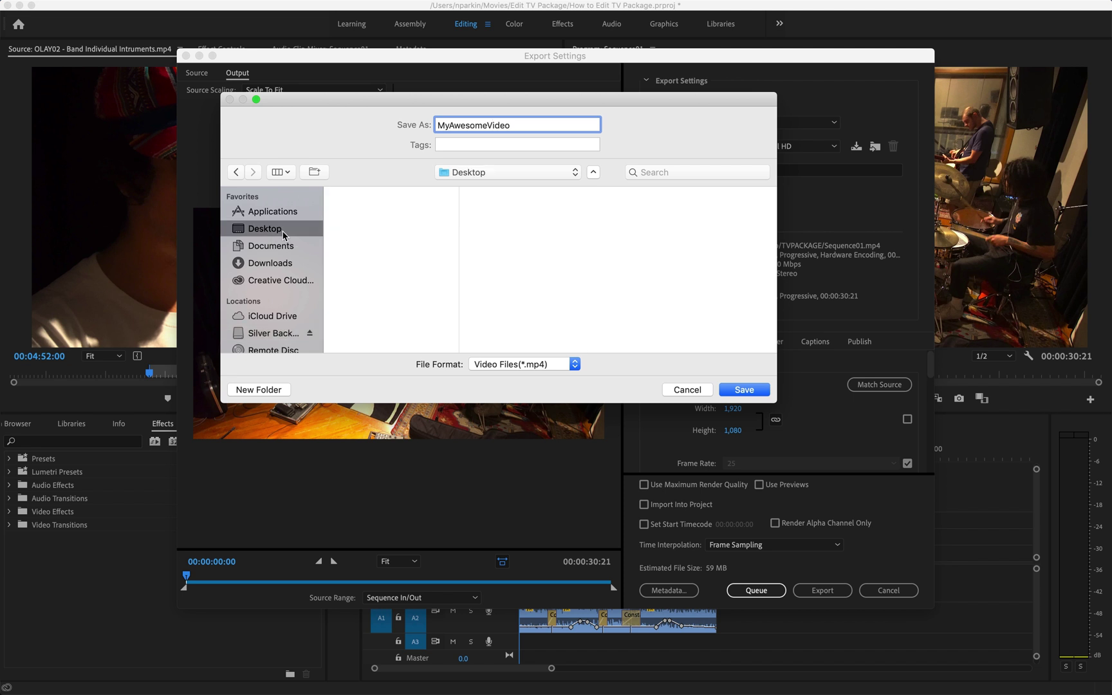
pyautogui.click(734, 391)
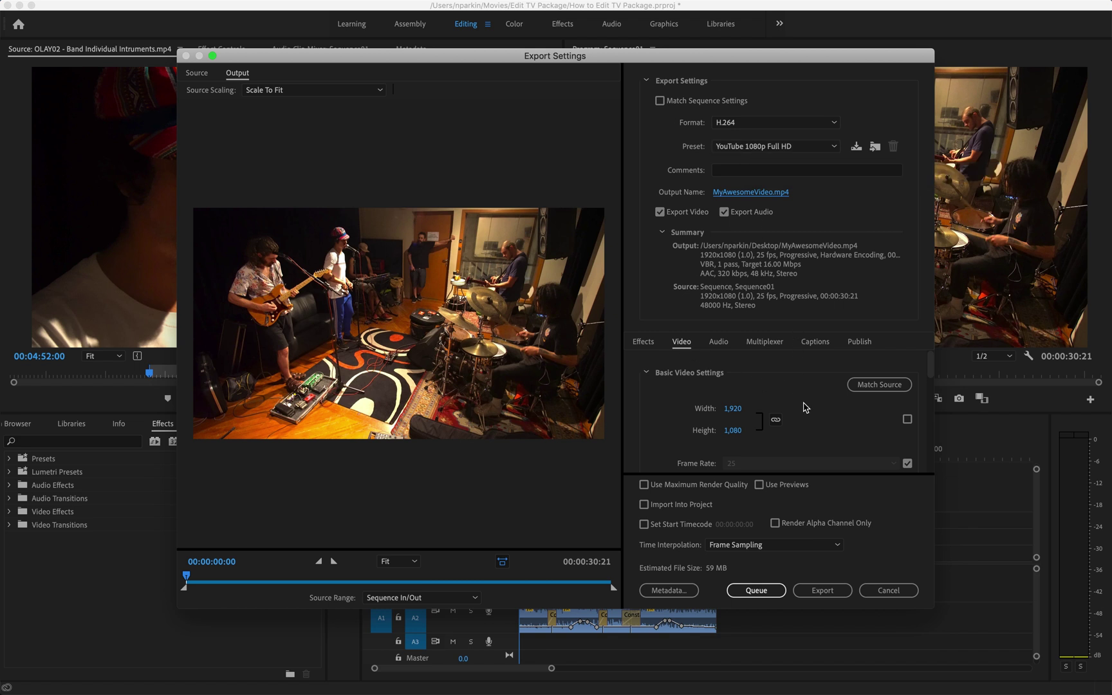
# Step: Enable Render at Maximum Depth in the Video settings, turning the preset into Custom
pyautogui.scroll(-2, 805, 407)
pyautogui.moveTo(928, 372); pyautogui.dragTo(932, 386)
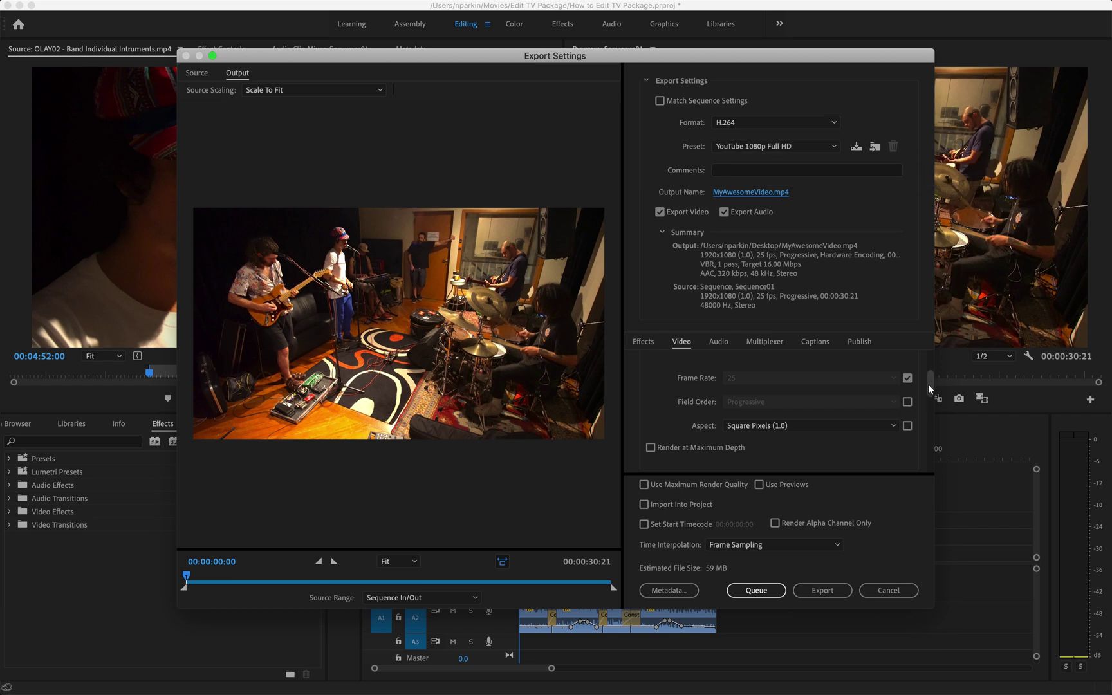
pyautogui.moveTo(930, 387); pyautogui.dragTo(929, 375)
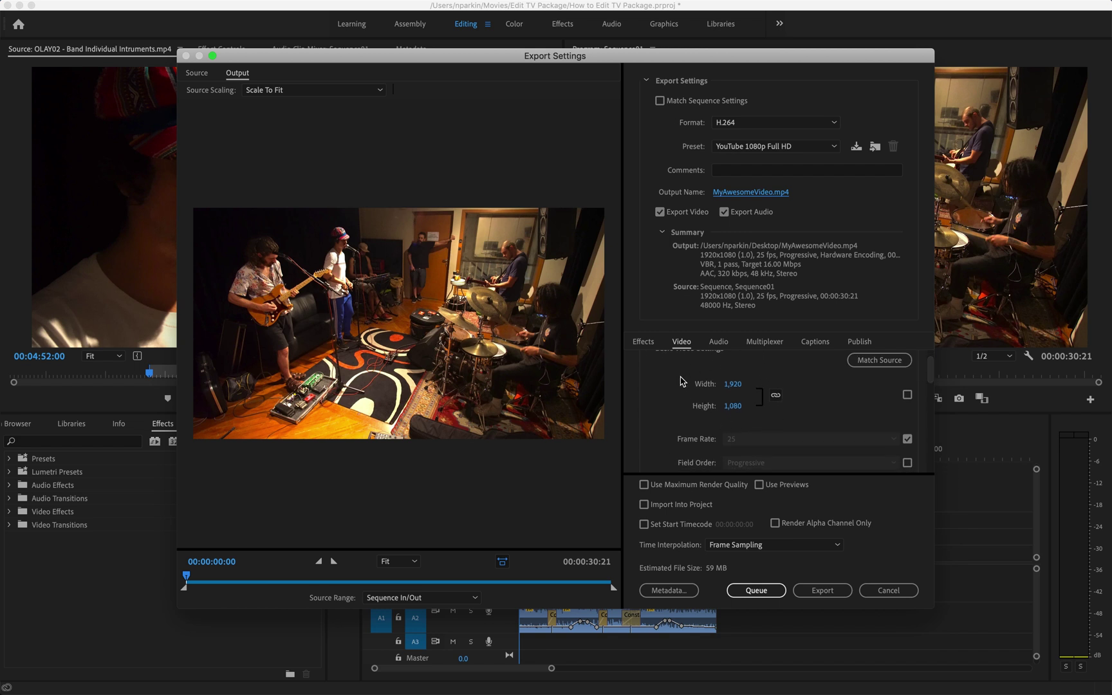
pyautogui.moveTo(928, 376)
pyautogui.mouseDown()
pyautogui.moveTo(929, 367)
pyautogui.moveTo(930, 387)
pyautogui.mouseUp()
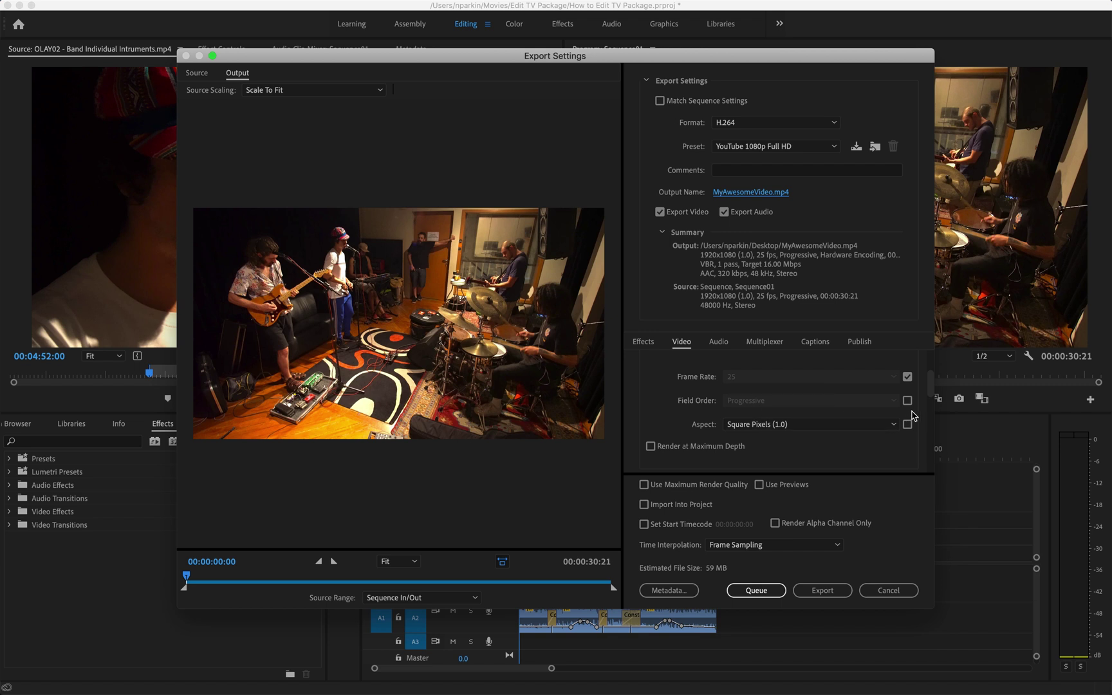
pyautogui.moveTo(931, 390); pyautogui.dragTo(931, 399)
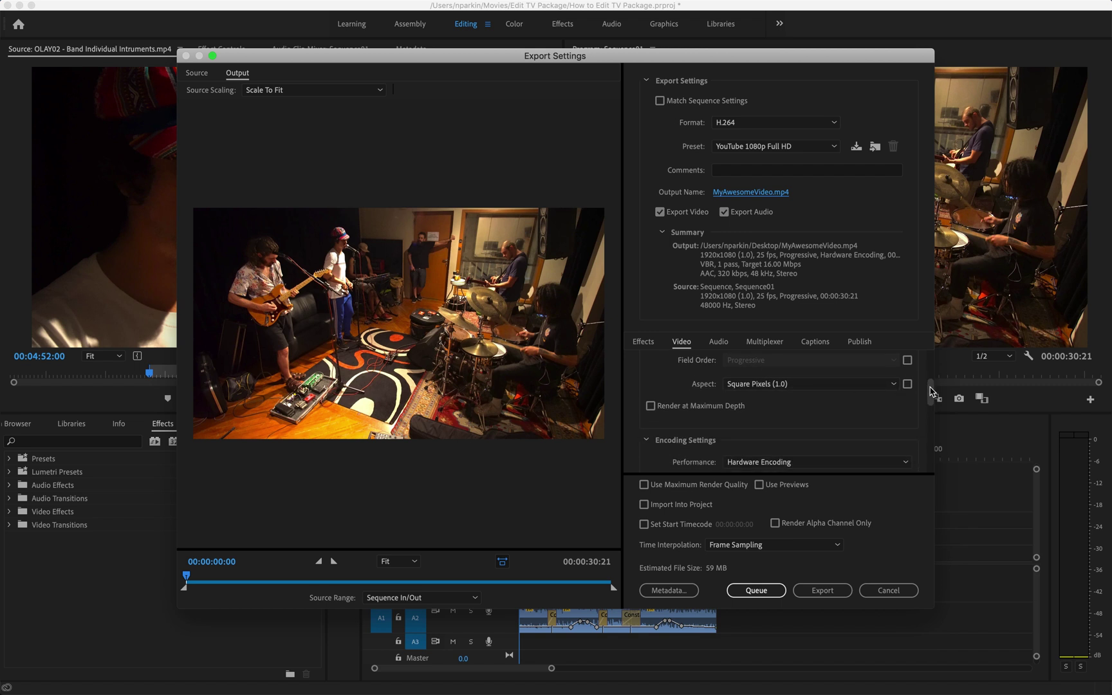
pyautogui.scroll(-3, 932, 399)
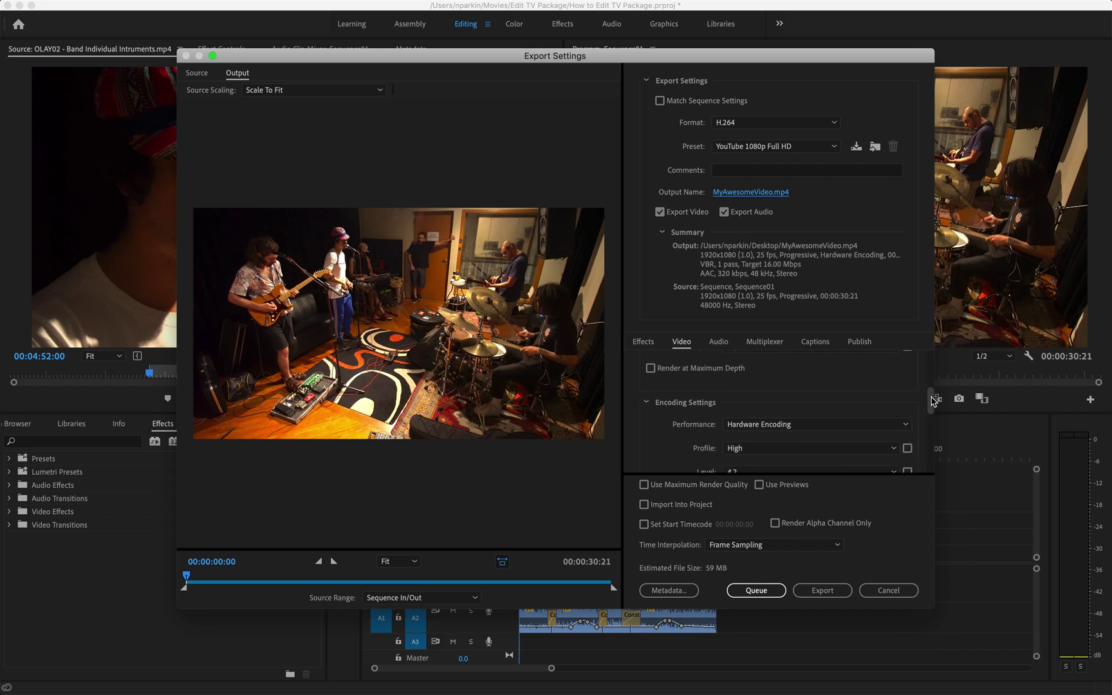
pyautogui.click(689, 372)
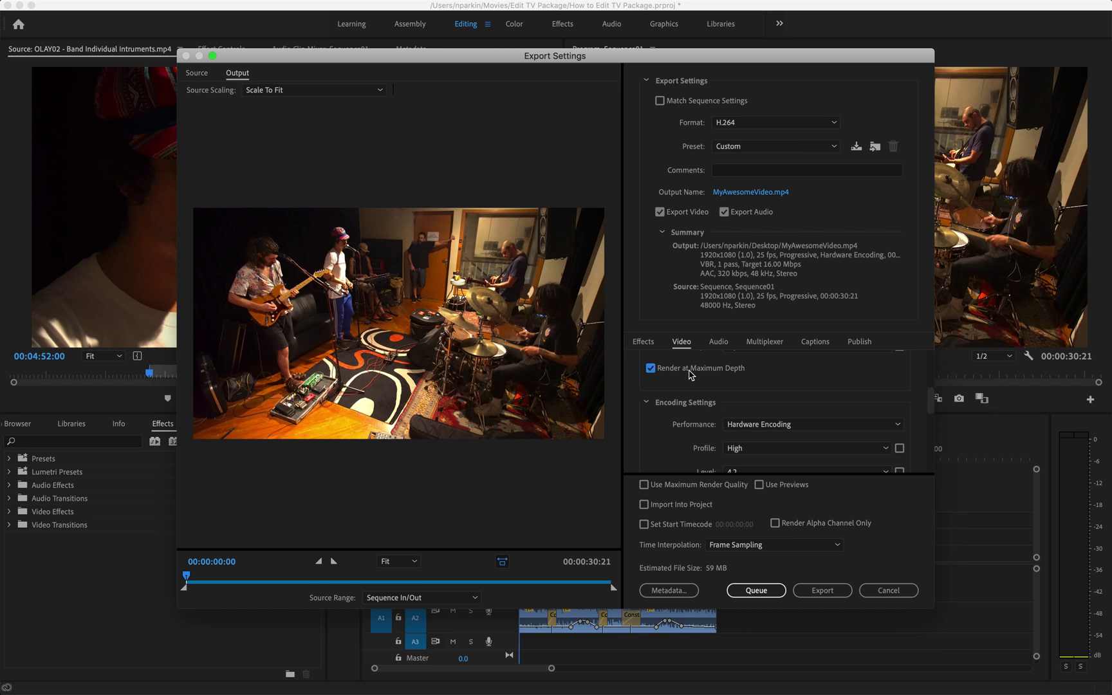
pyautogui.scroll(3, 931, 399)
pyautogui.scroll(-2, 931, 397)
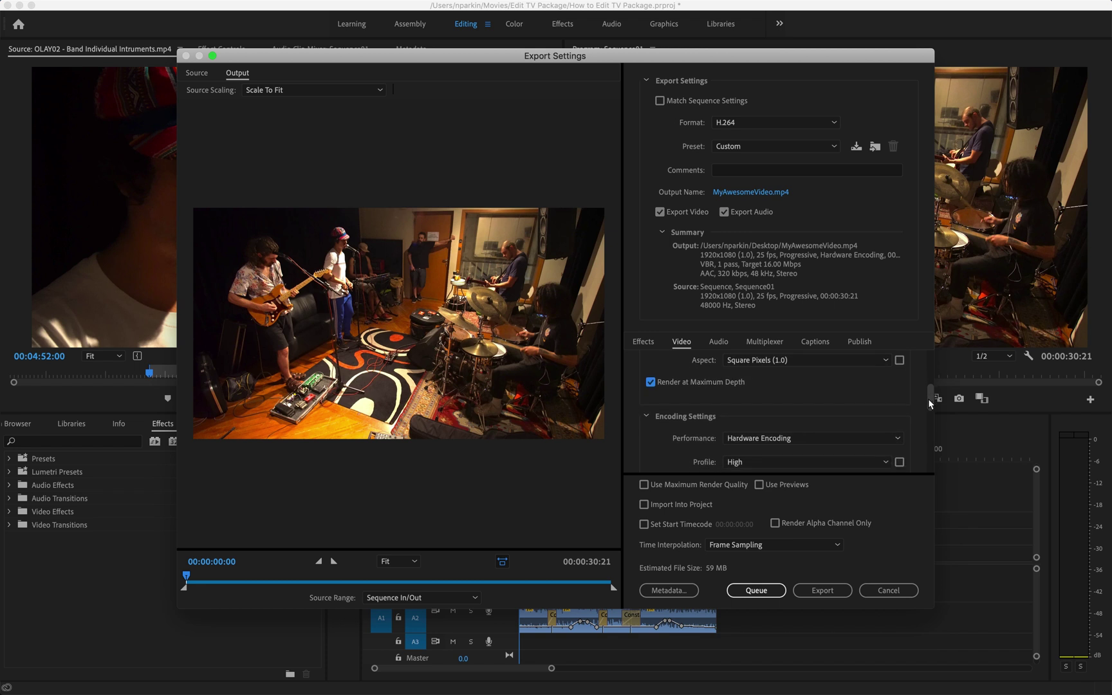
pyautogui.moveTo(930, 403); pyautogui.dragTo(927, 413)
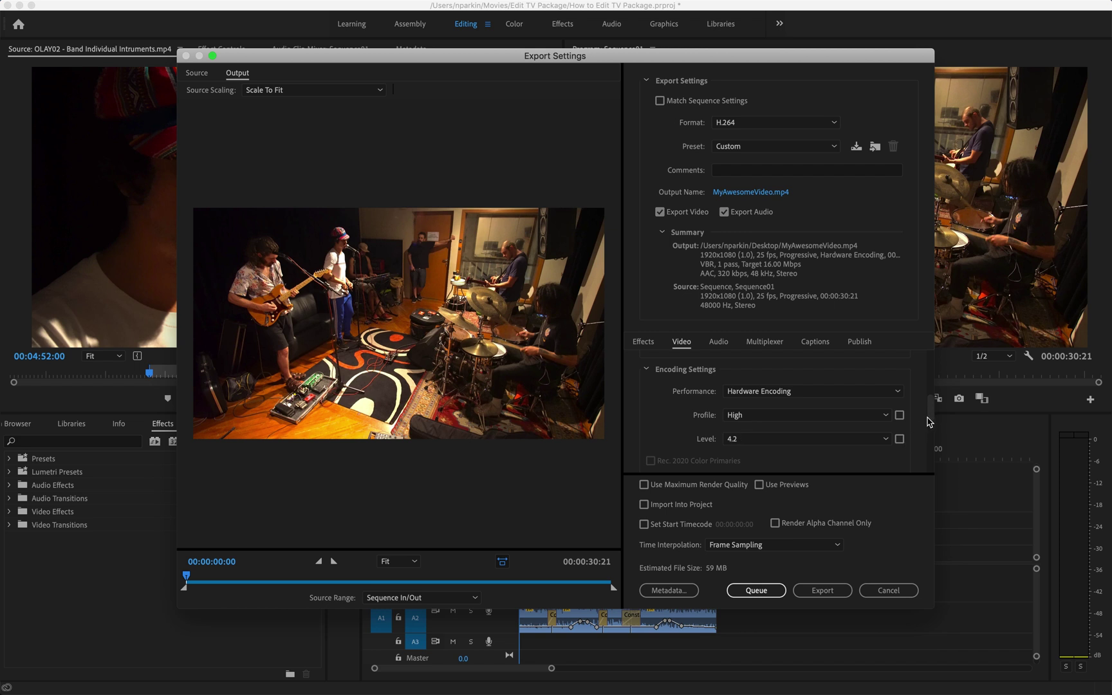
# Step: Set bitrate encoding to VBR, 2 pass
pyautogui.moveTo(929, 411); pyautogui.dragTo(933, 446)
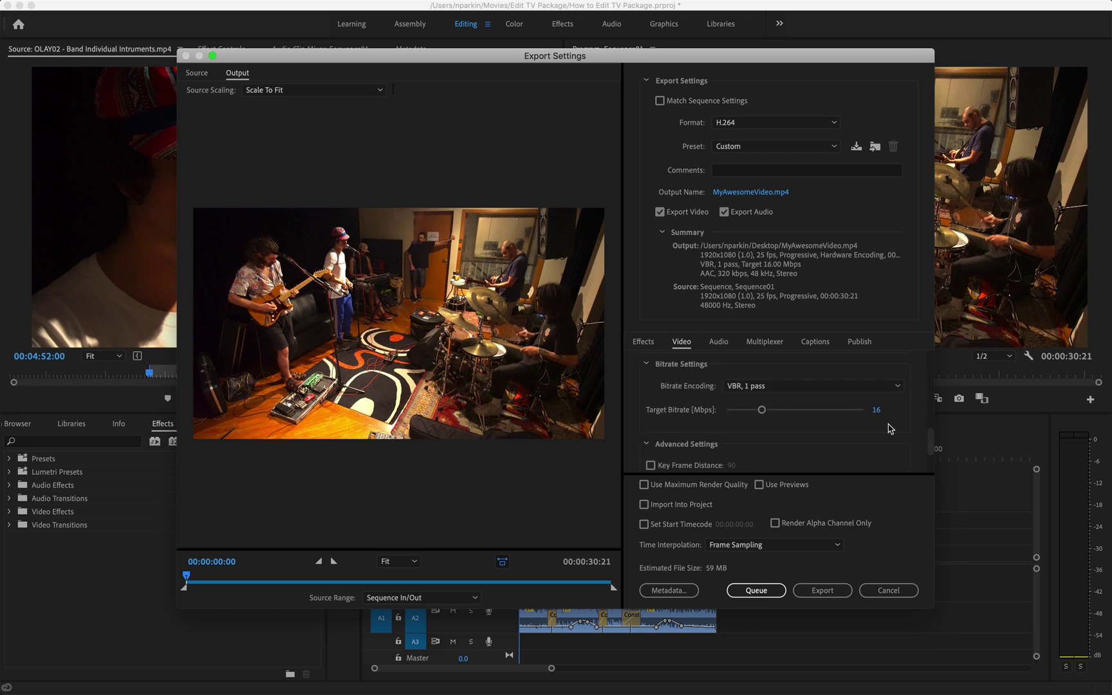
pyautogui.click(740, 389)
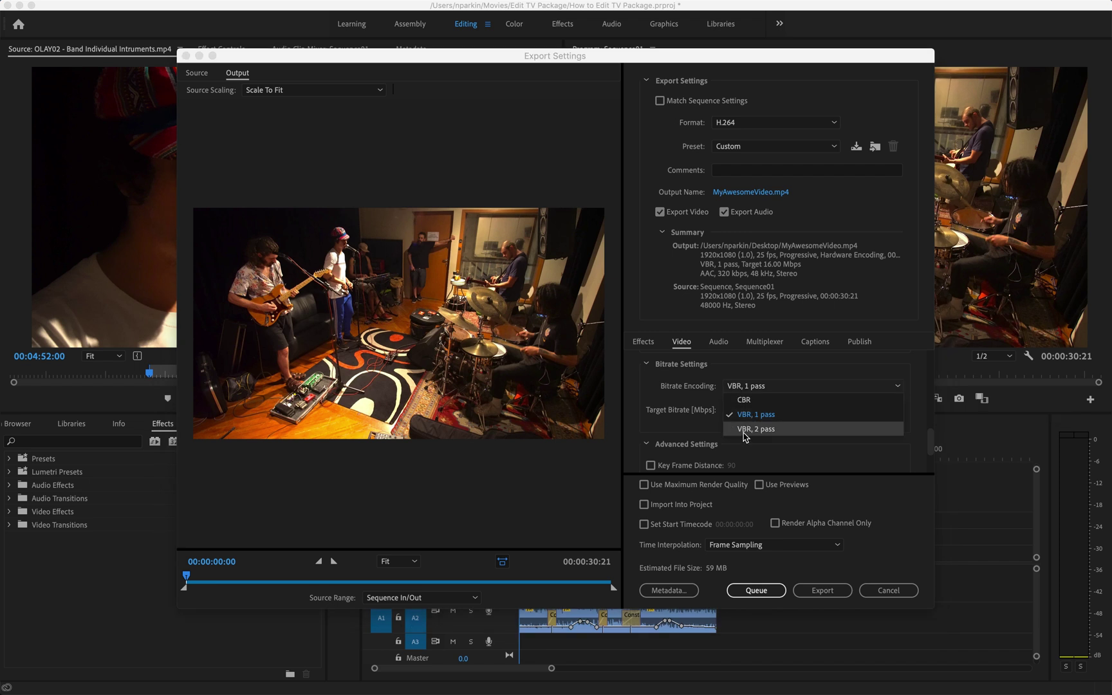
pyautogui.click(744, 430)
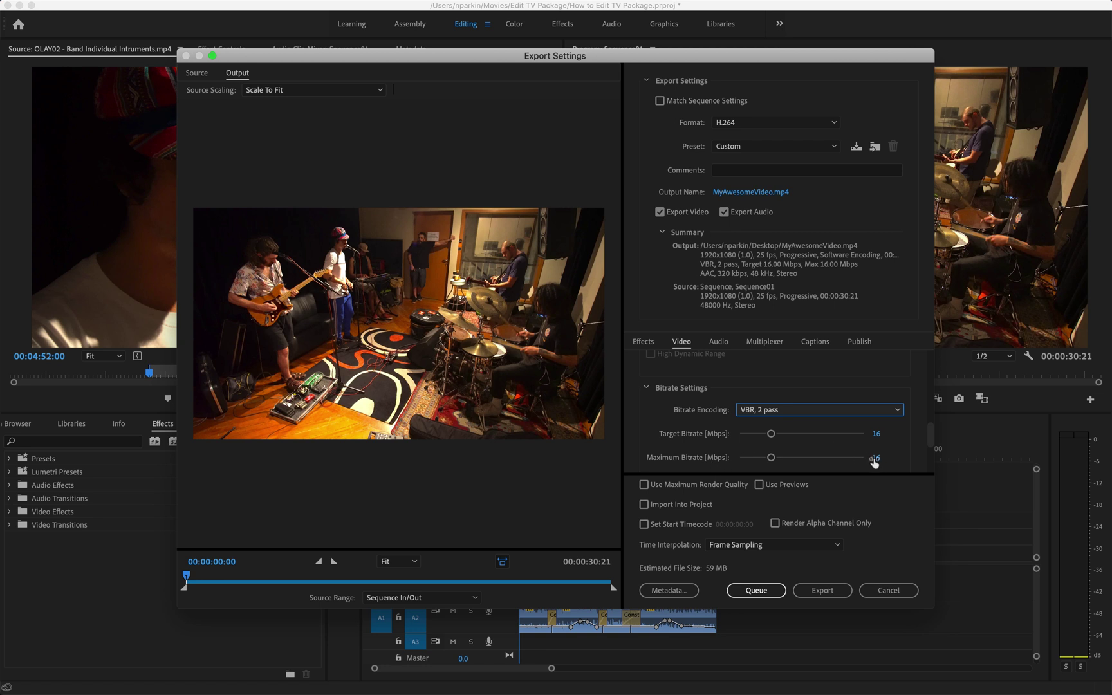
pyautogui.scroll(-1, 929, 442)
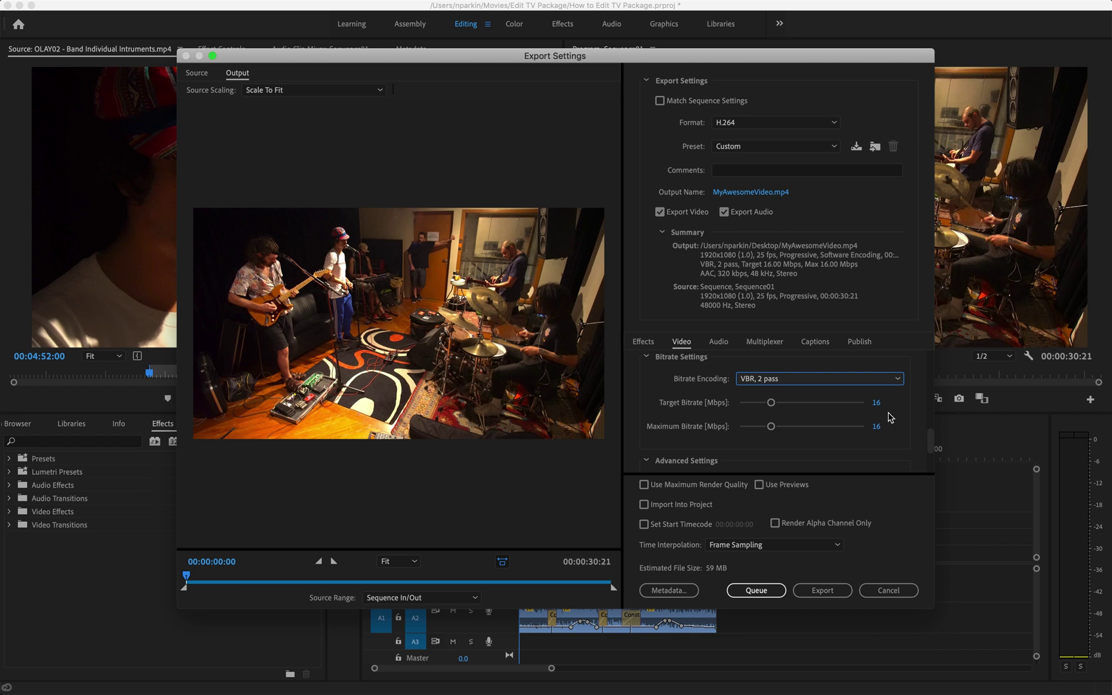
# Step: Keep the 16 Mbps target bitrate and set the maximum bitrate to 32 Mbps
pyautogui.click(876, 404)
pyautogui.click(878, 426)
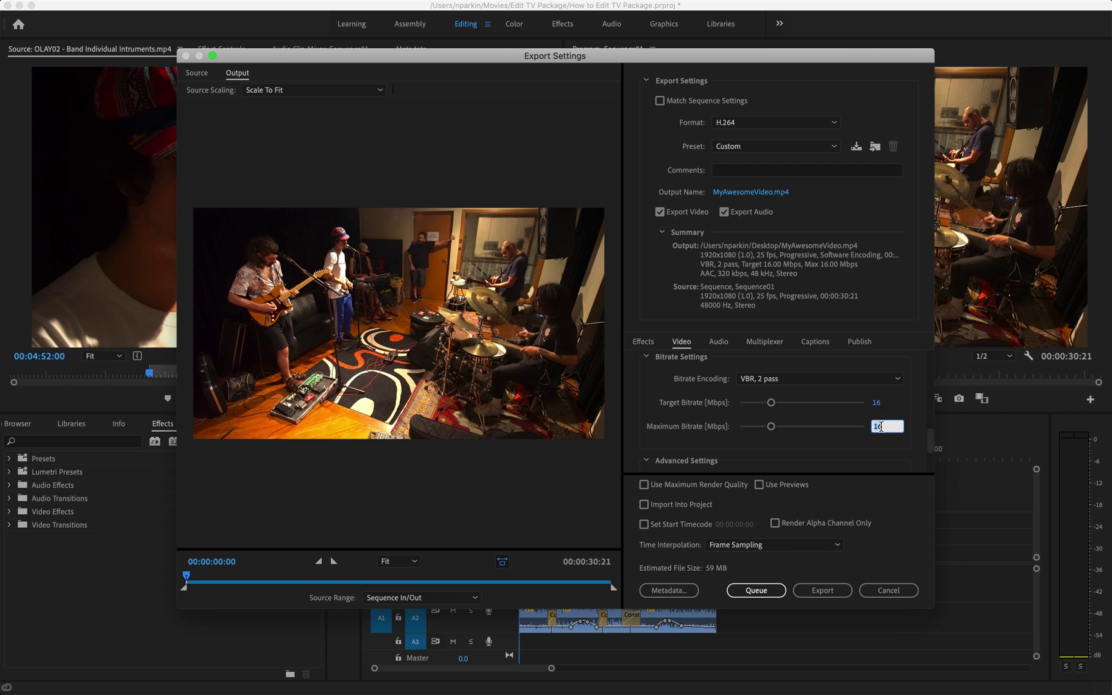
pyautogui.write('32')
pyautogui.press('Return')
pyautogui.click(877, 426)
pyautogui.click(887, 440)
pyautogui.click(878, 427)
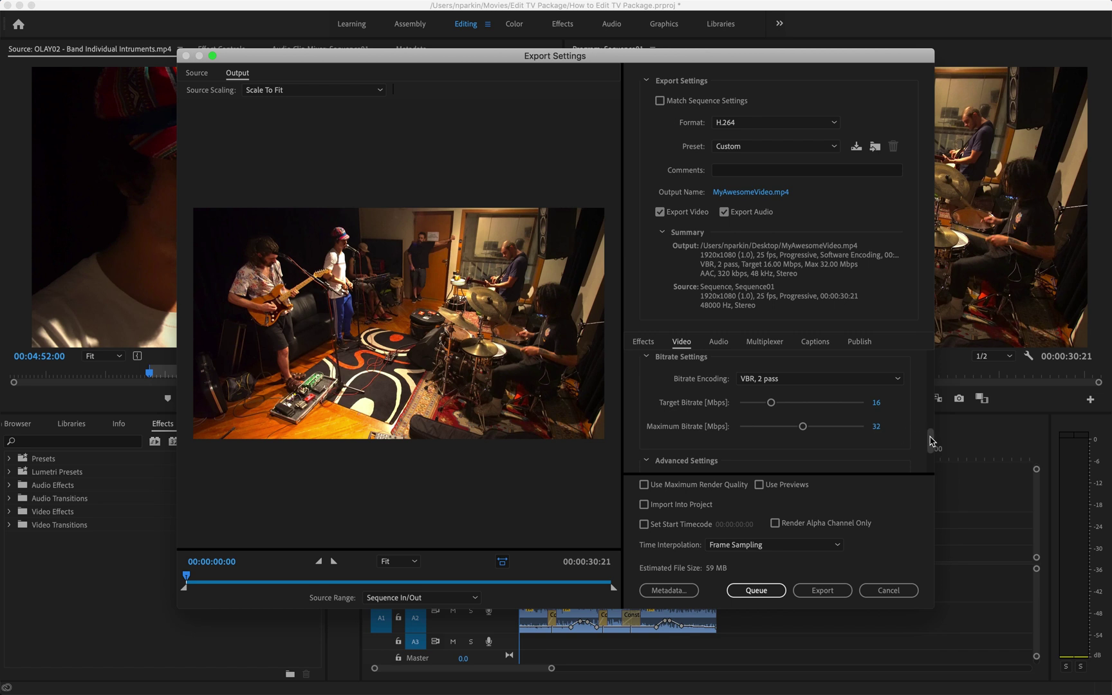
pyautogui.moveTo(931, 440); pyautogui.dragTo(932, 458)
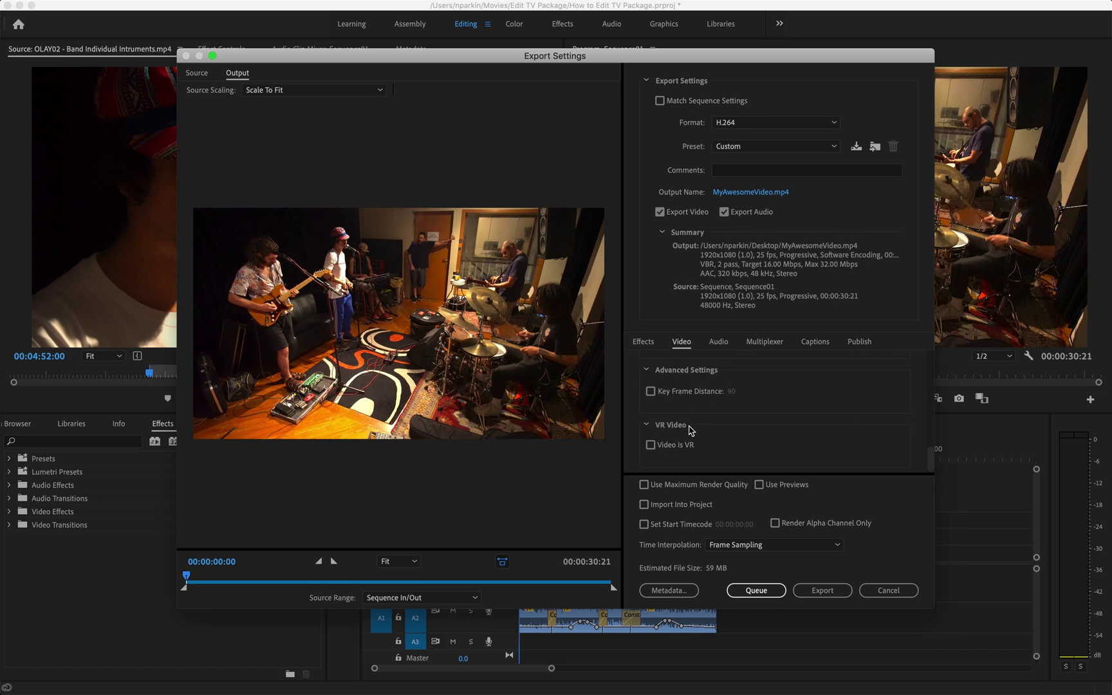
# Step: Enable Use Maximum Render Quality and review the AAC, 48000 Hz, Stereo, High audio settings
pyautogui.click(645, 486)
pyautogui.click(723, 343)
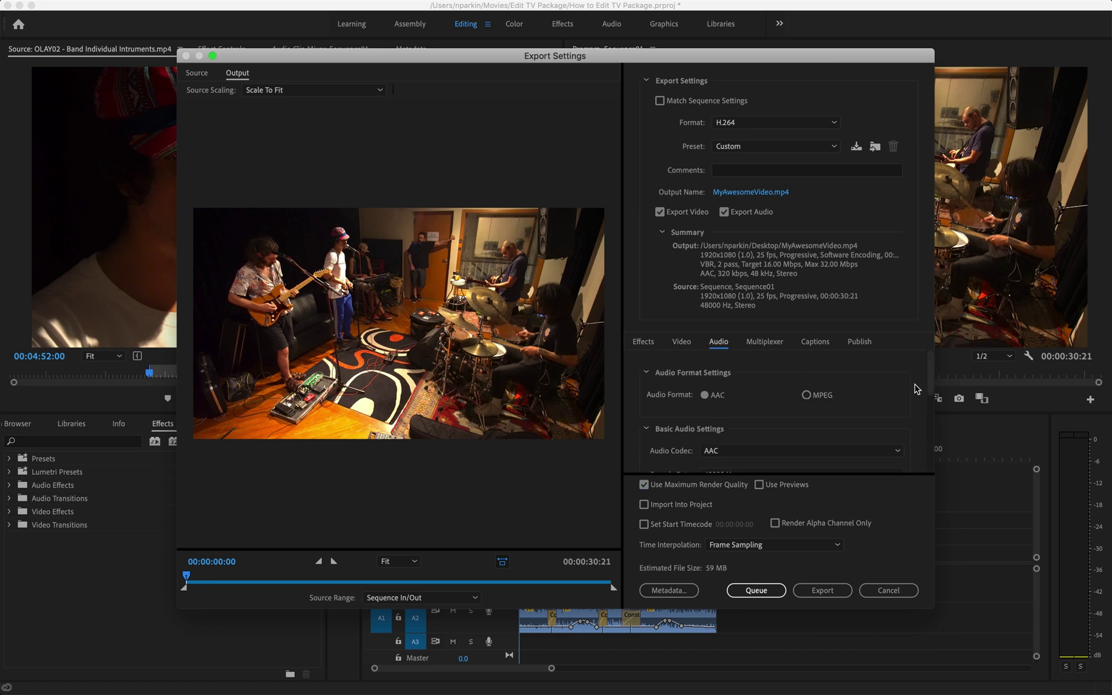
pyautogui.moveTo(932, 386)
pyautogui.mouseDown()
pyautogui.moveTo(933, 451)
pyautogui.moveTo(928, 371)
pyautogui.mouseUp()
pyautogui.moveTo(932, 364); pyautogui.dragTo(934, 422)
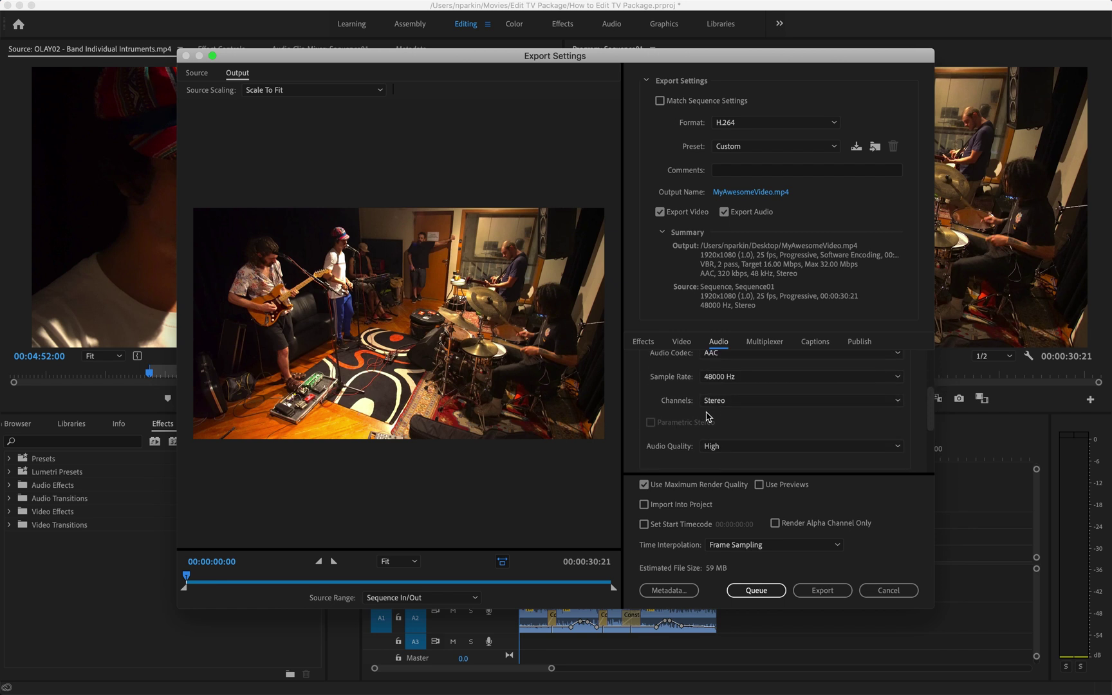
pyautogui.click(680, 343)
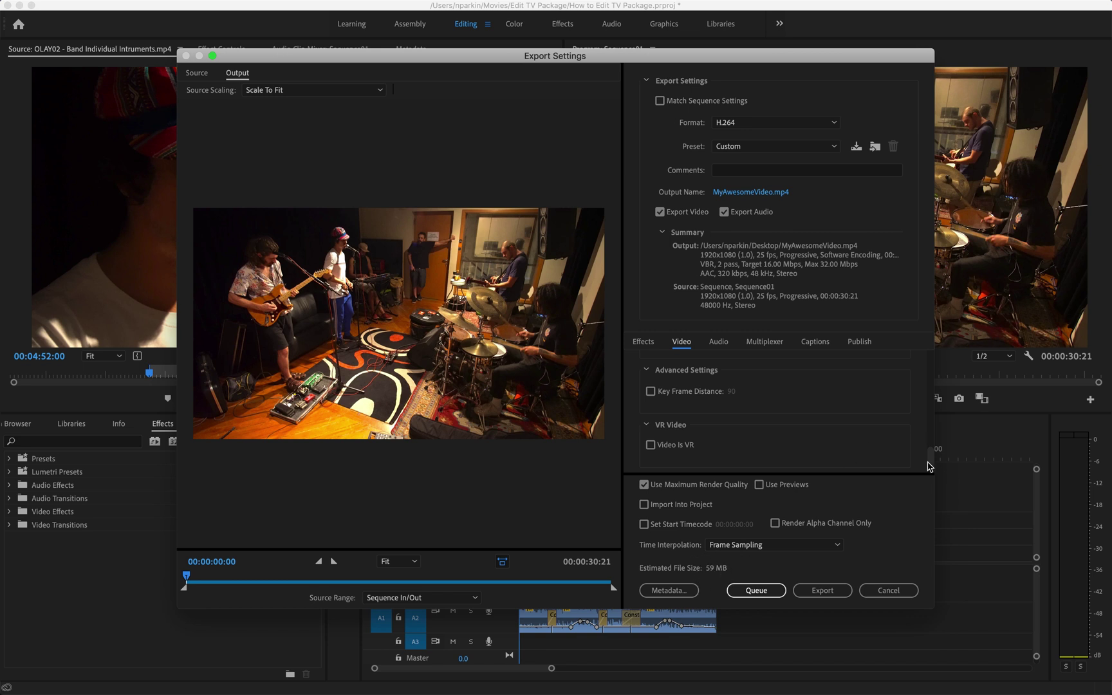
pyautogui.scroll(3, 929, 460)
pyautogui.moveTo(934, 451); pyautogui.dragTo(934, 444)
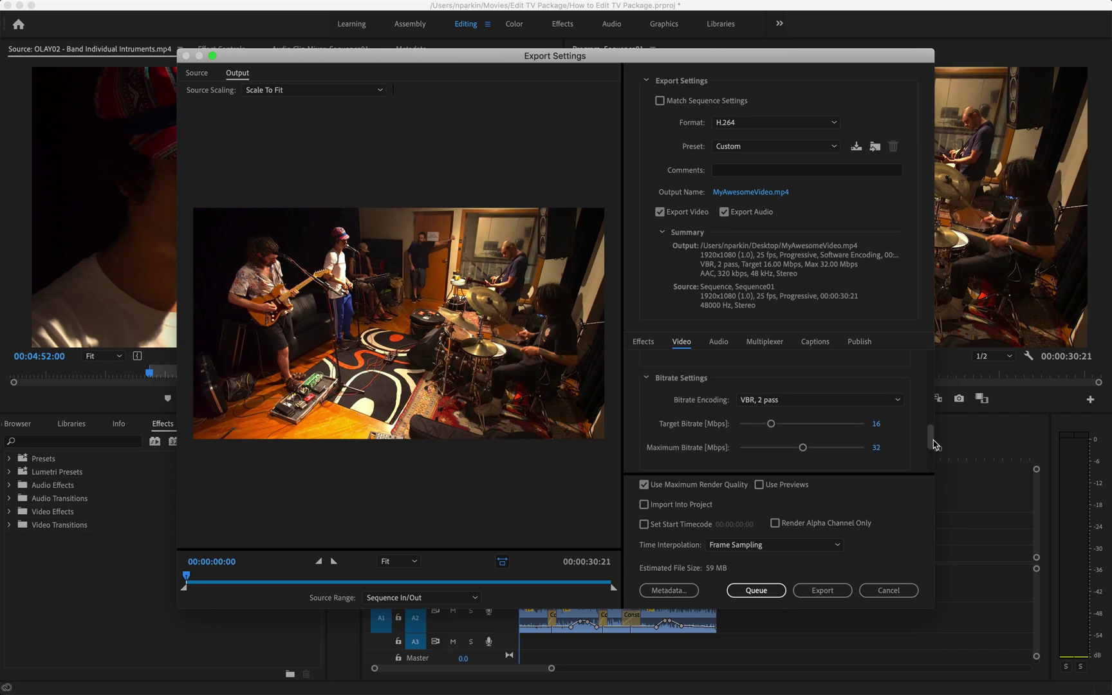
pyautogui.moveTo(774, 426); pyautogui.dragTo(756, 427)
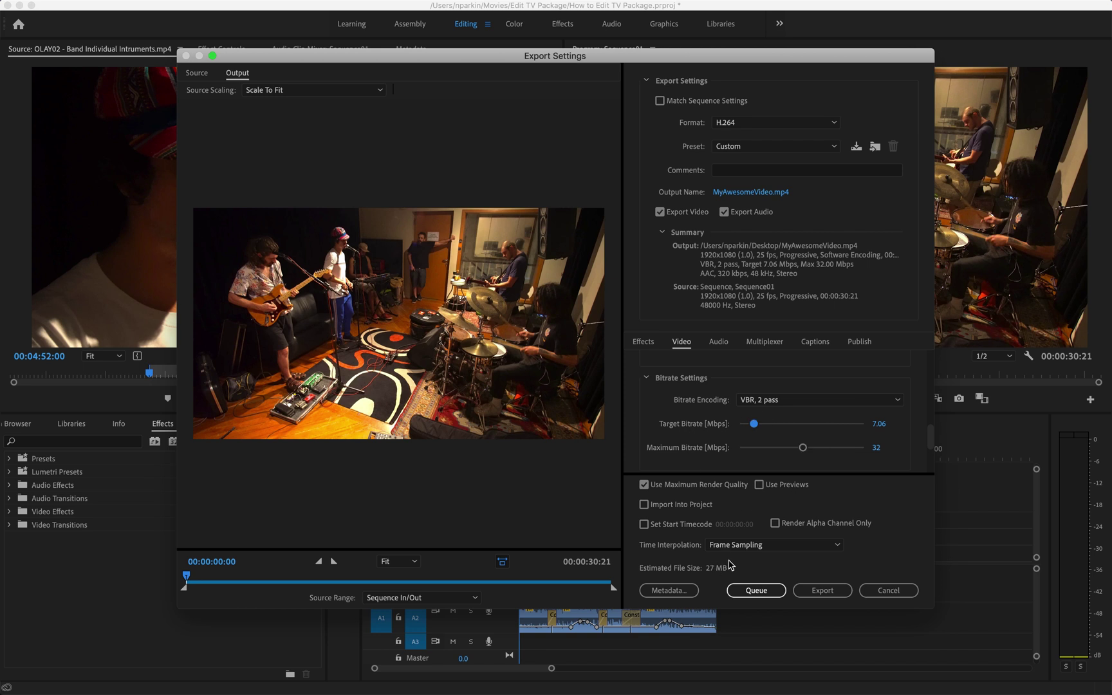
pyautogui.click(878, 425)
pyautogui.write('16')
pyautogui.press('Return')
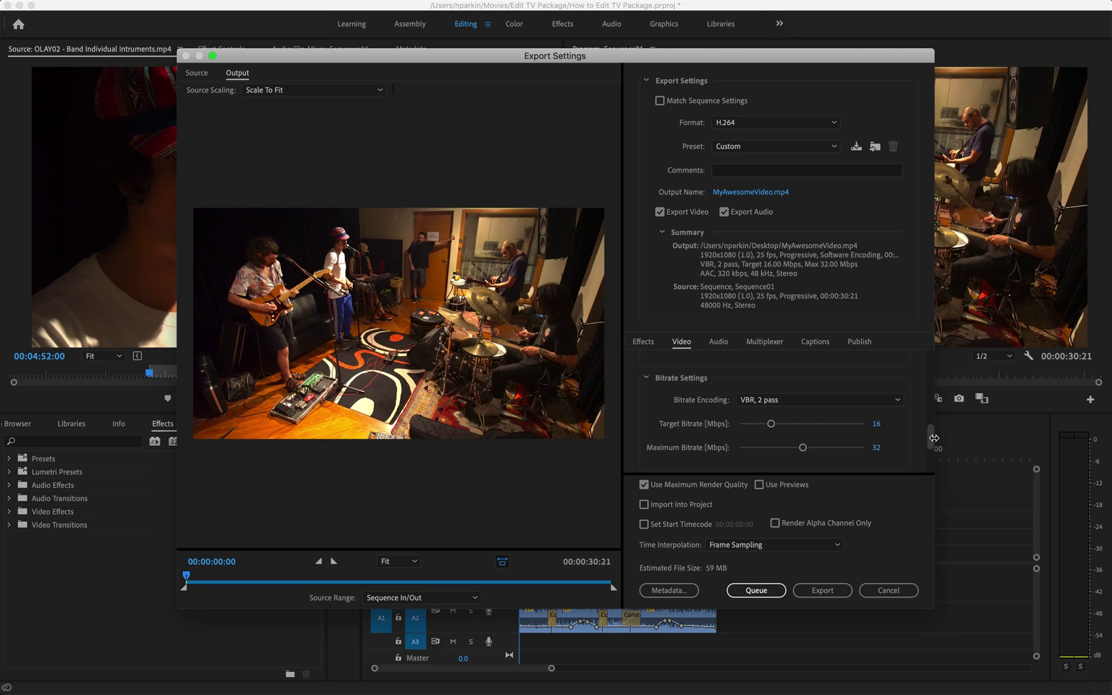
pyautogui.moveTo(931, 443); pyautogui.dragTo(933, 467)
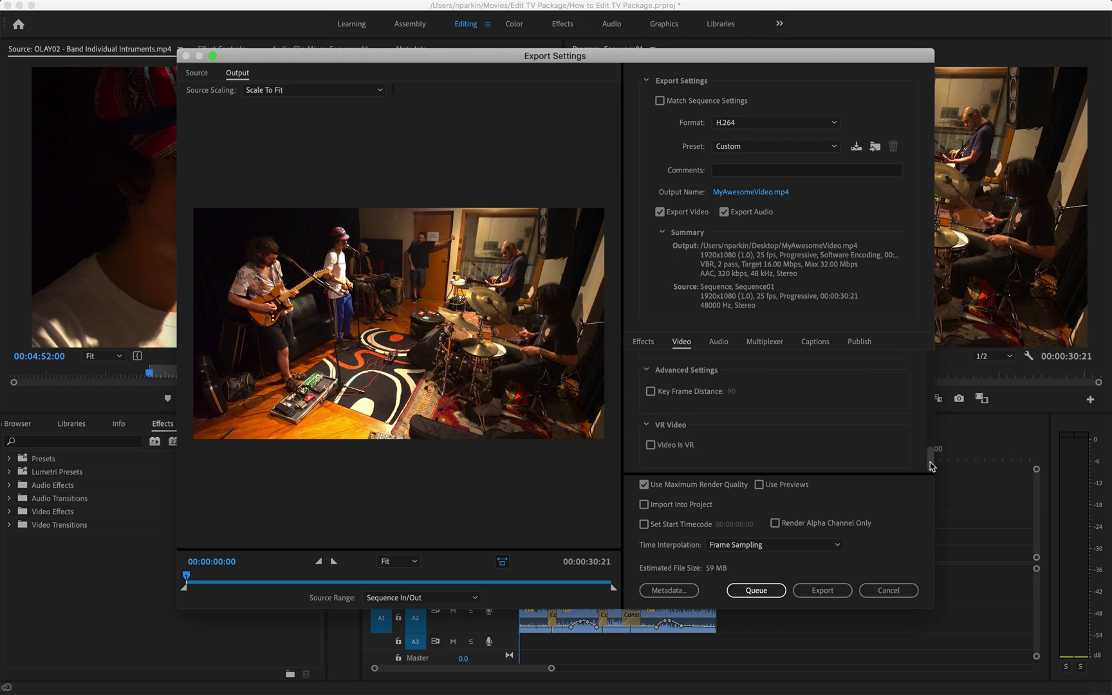
# Step: Queue Sequence01 in Media Encoder as an H.264 job to MyAwesomeVideo.mp4 on the Desktop
pyautogui.click(757, 591)
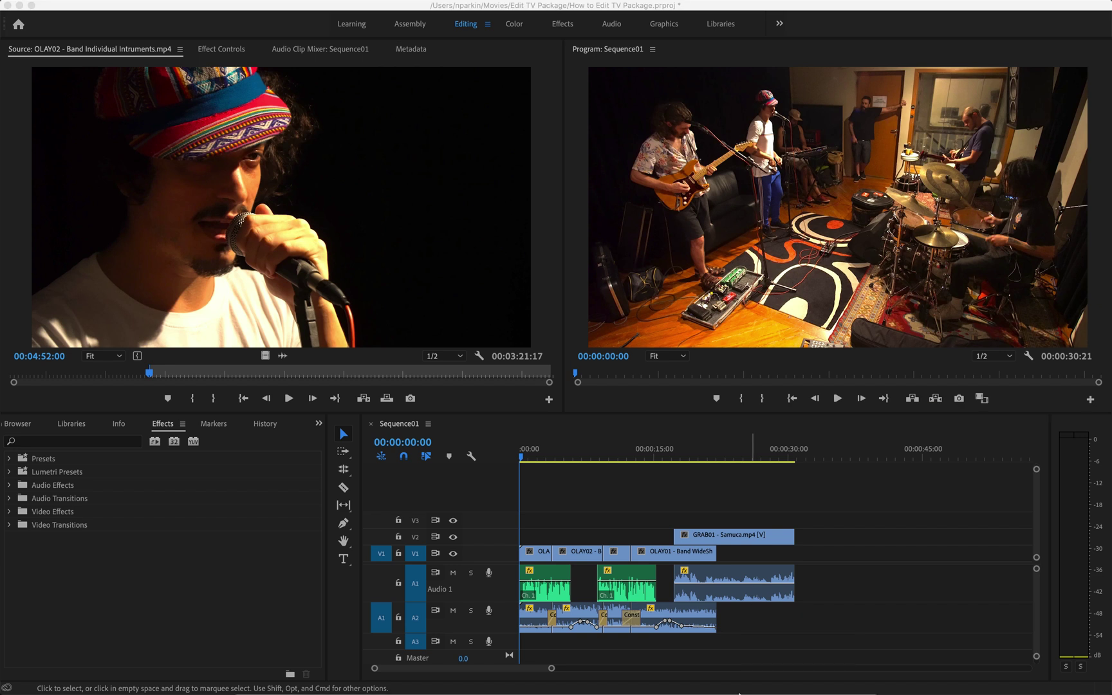
pyautogui.moveTo(714, 669)
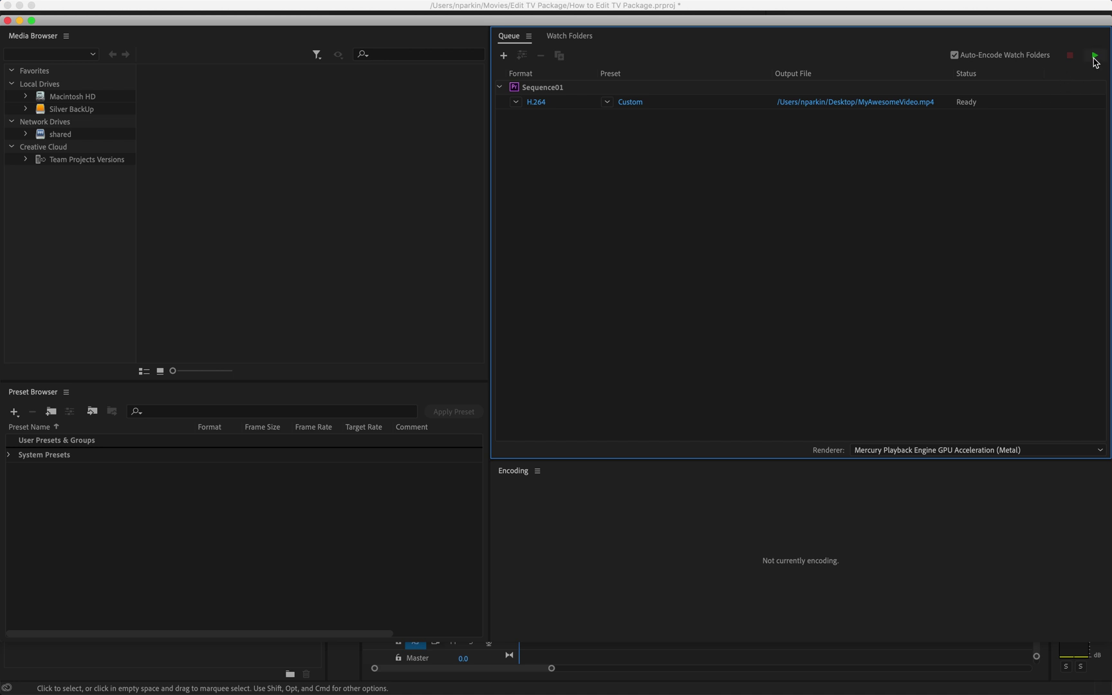
# Step: Start the Media Encoder queue and let MyAwesomeVideo.mp4 encode until it shows Done
pyautogui.click(1095, 57)
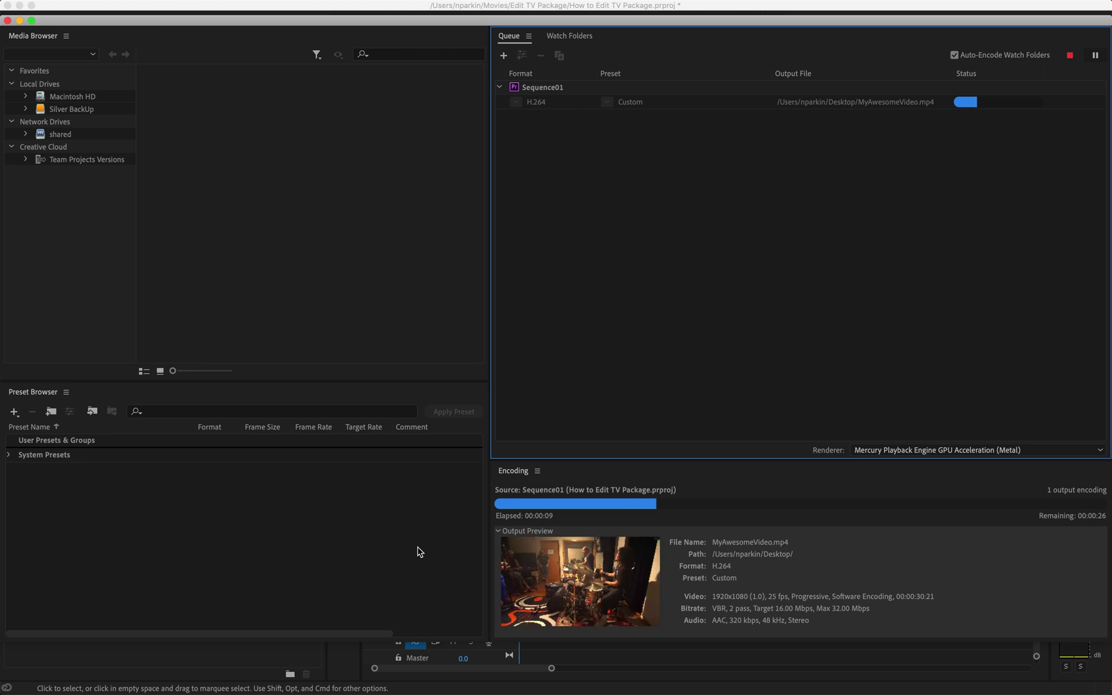
pyautogui.moveTo(578, 669)
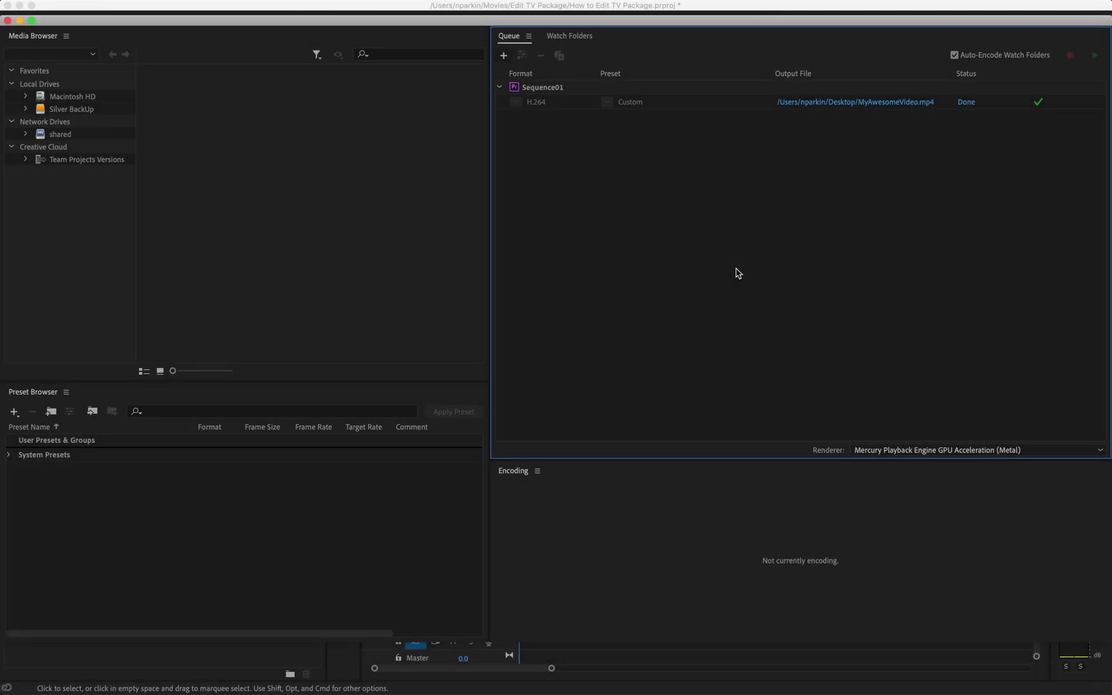
# Step: Open a Finder window on the Desktop and select MyAwesomeVideo.mp4
pyautogui.moveTo(623, 670)
pyautogui.click(237, 674)
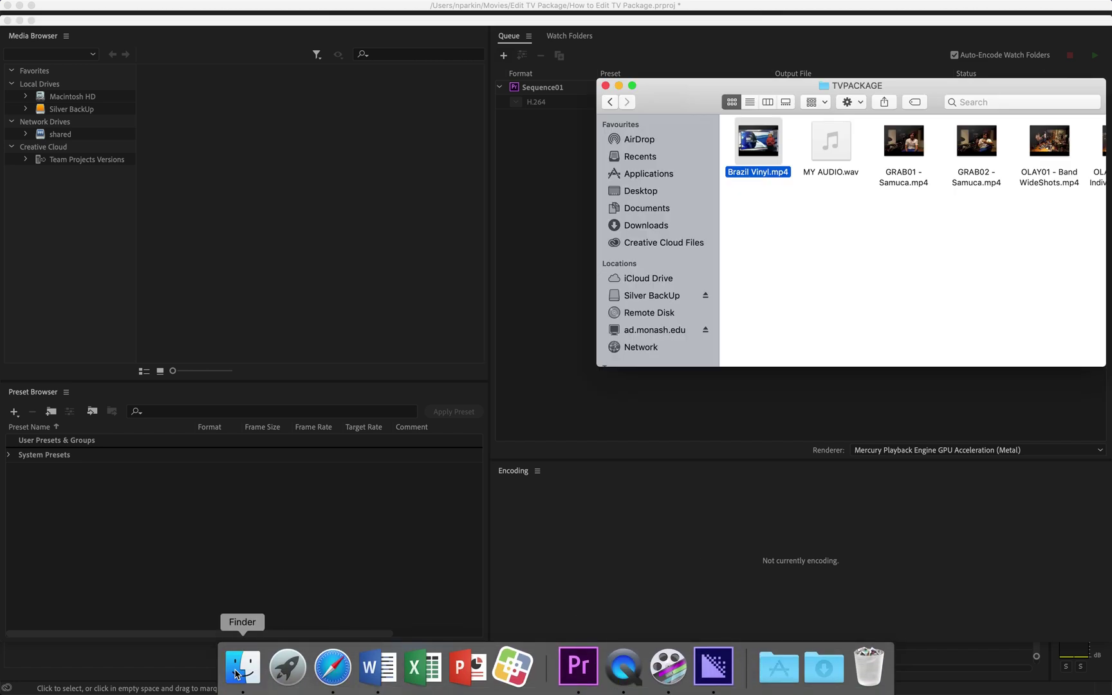
pyautogui.click(629, 191)
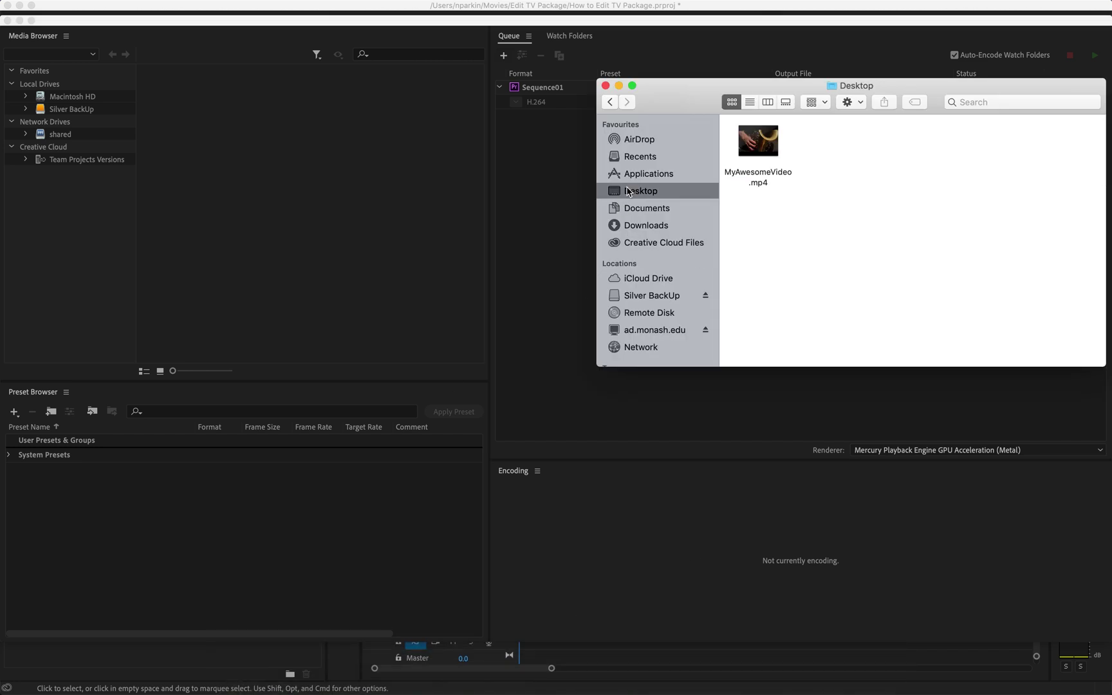
pyautogui.click(755, 183)
pyautogui.click(755, 204)
# Step: Play MyAwesomeVideo.mp4 in QuickTime Player and tidy its icon in the Desktop folder
pyautogui.click(754, 187)
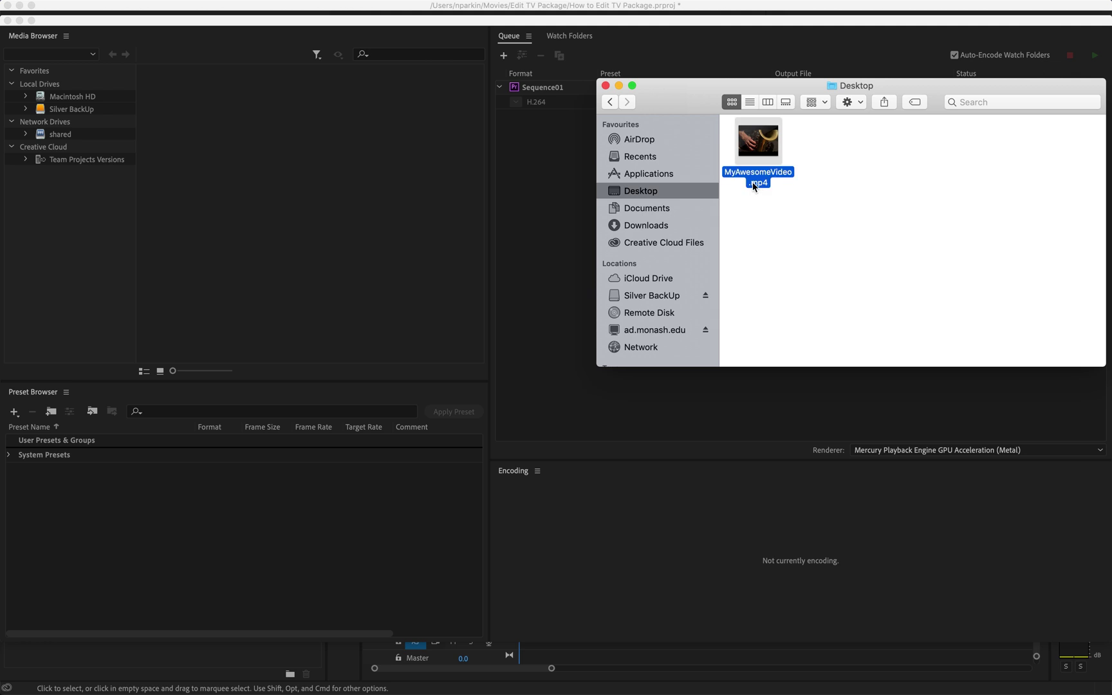
pyautogui.moveTo(754, 187); pyautogui.dragTo(835, 180)
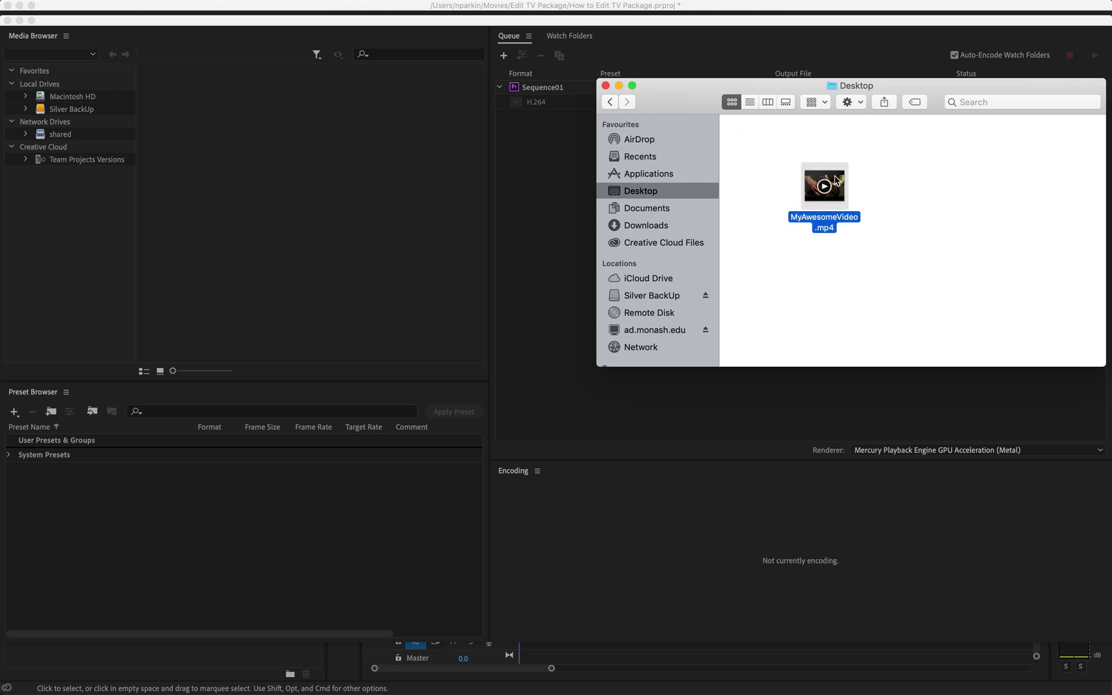
pyautogui.doubleClick(836, 180)
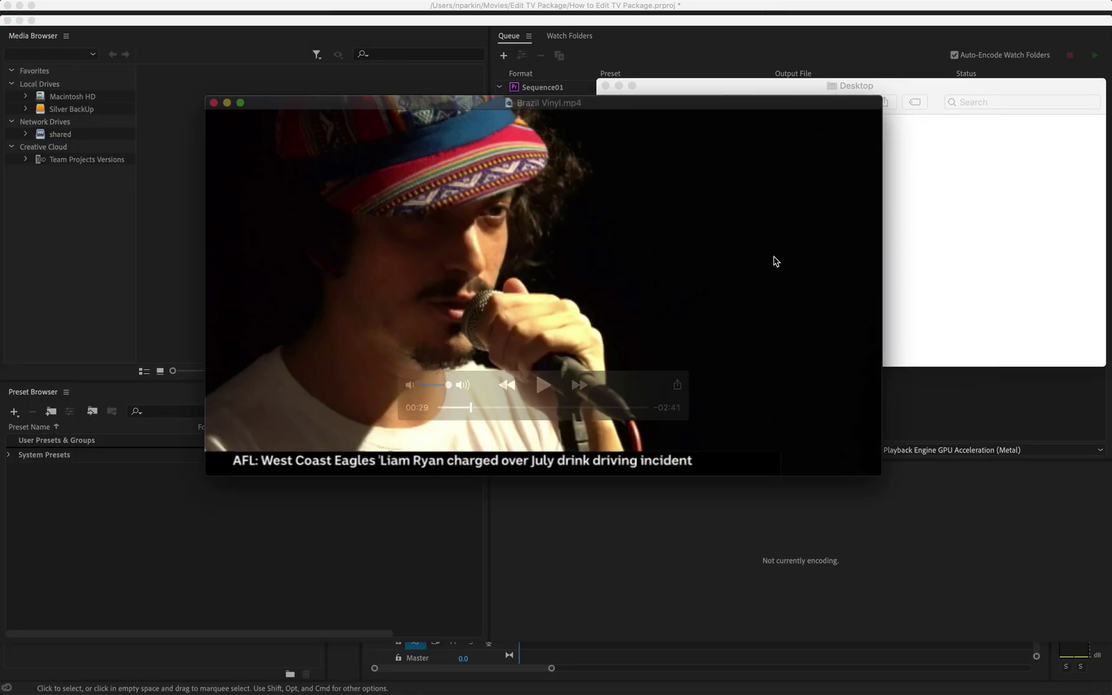
pyautogui.click(921, 235)
pyautogui.click(815, 180)
pyautogui.moveTo(815, 180); pyautogui.dragTo(767, 187)
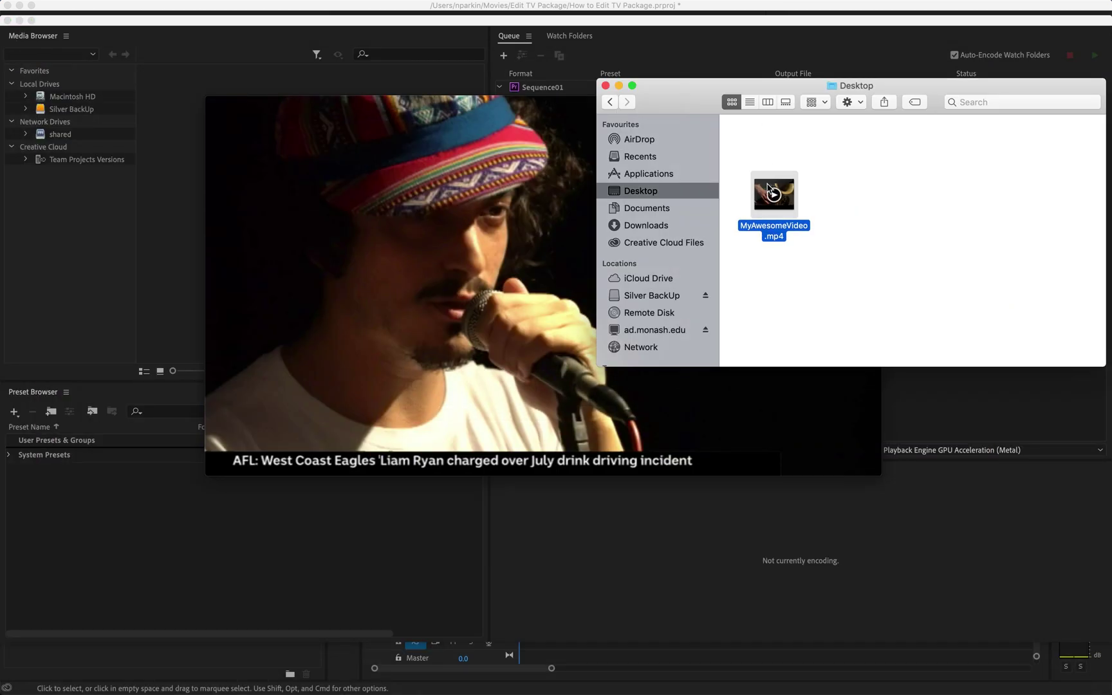
pyautogui.click(877, 221)
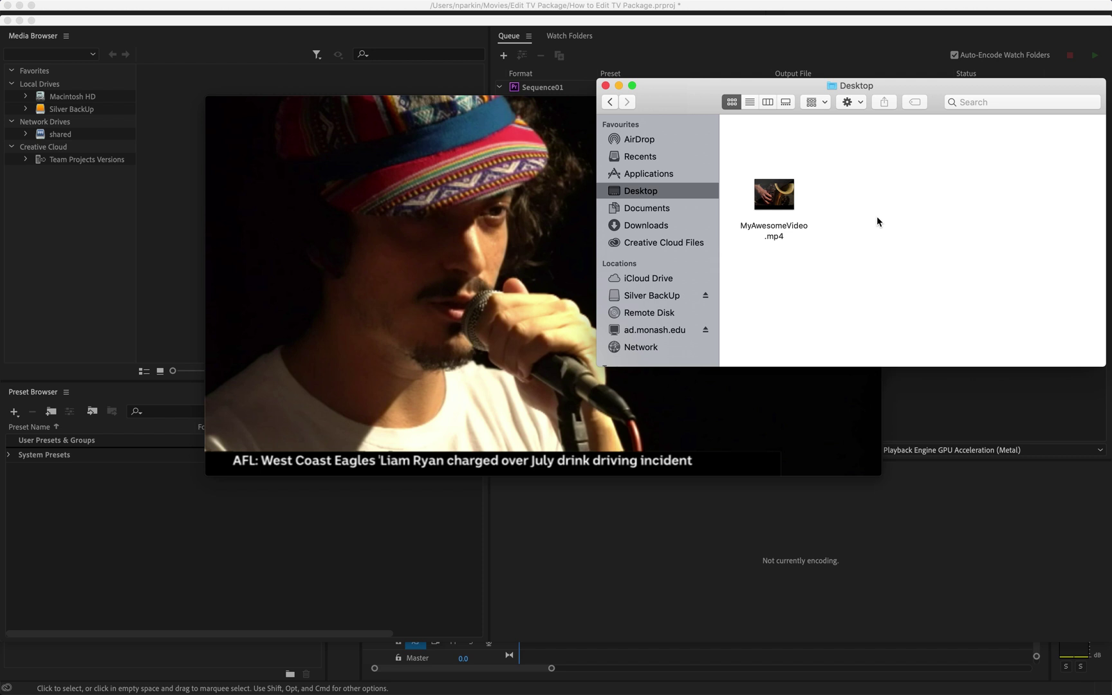